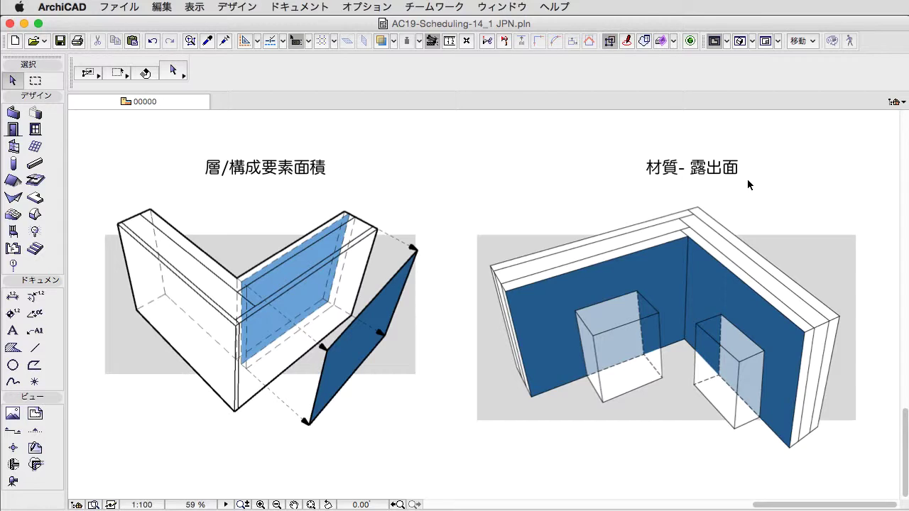
# Browse the Navigator's 一覧表 schedules, selecting the 構成要素 and 材質 groups
pyautogui.click(895, 101)
pyautogui.scroll(-3, 901, 193)
pyautogui.scroll(-3, 901, 193)
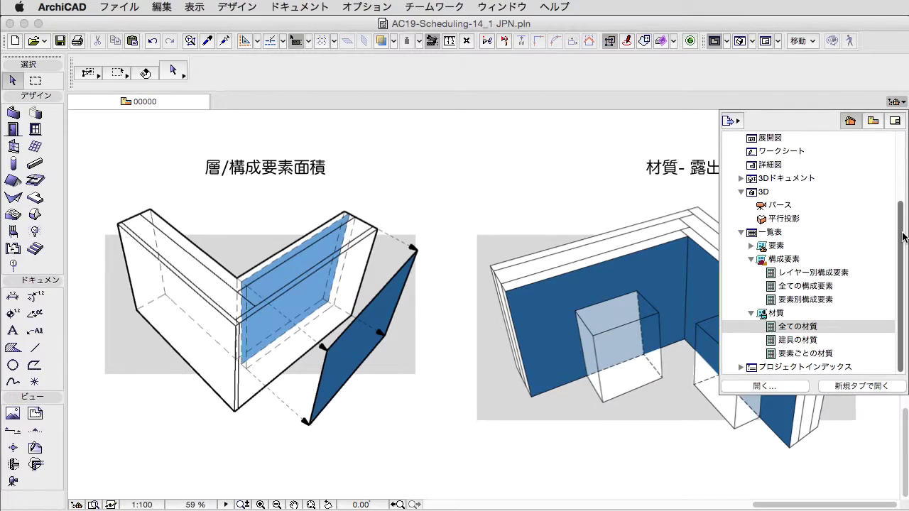
pyautogui.click(806, 260)
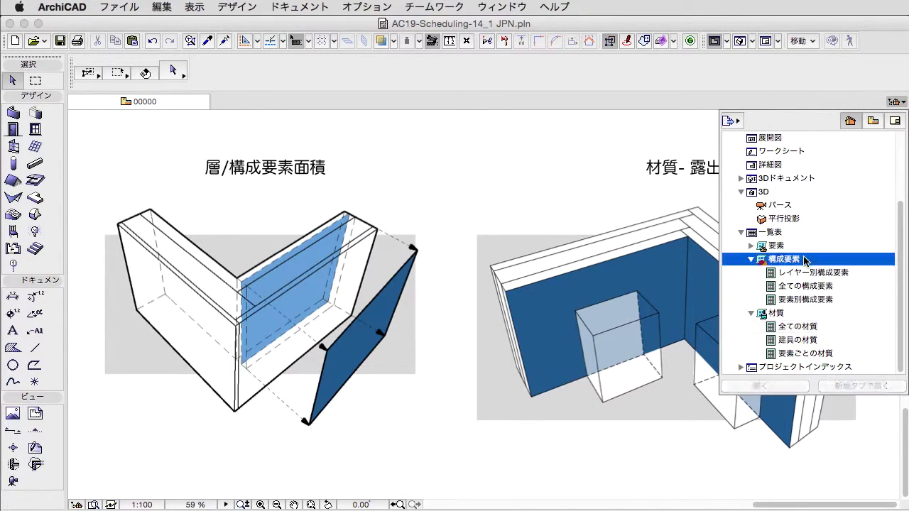
pyautogui.click(790, 315)
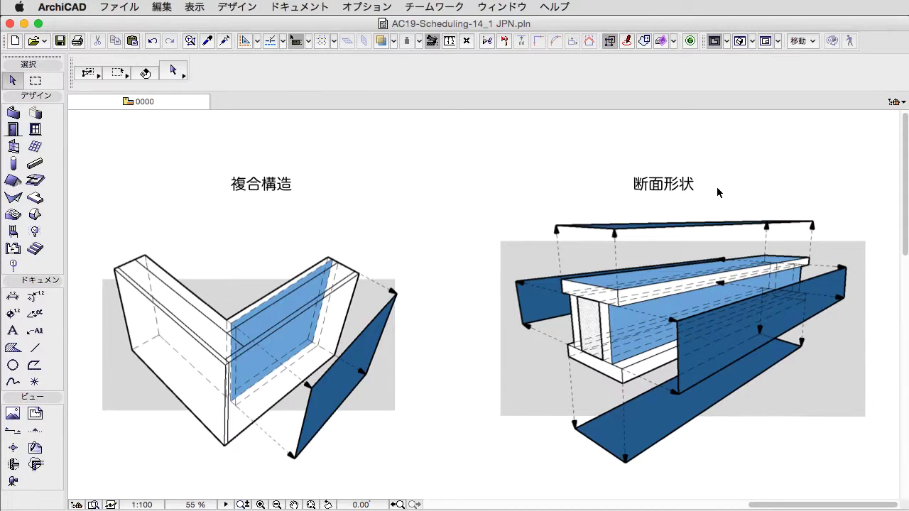
# Advance to the next presentation layout
pyautogui.press('pagedown')
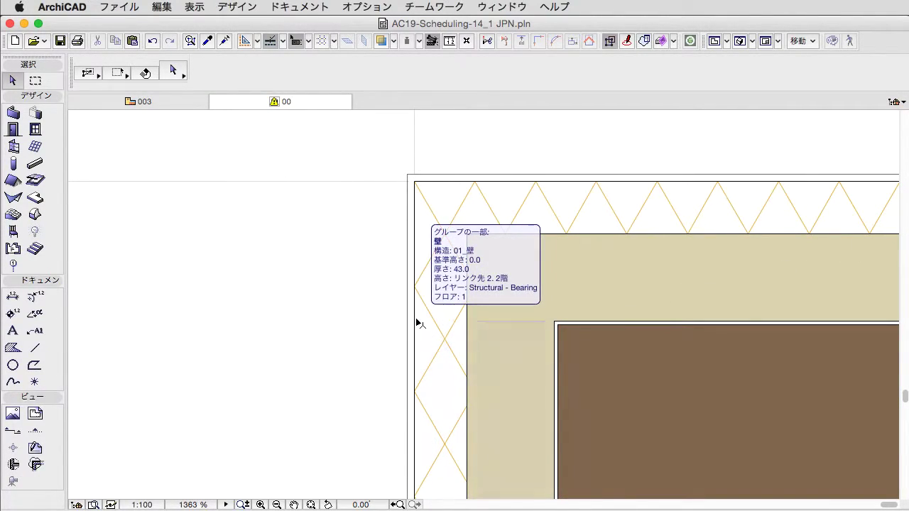
pyautogui.moveTo(509, 186)
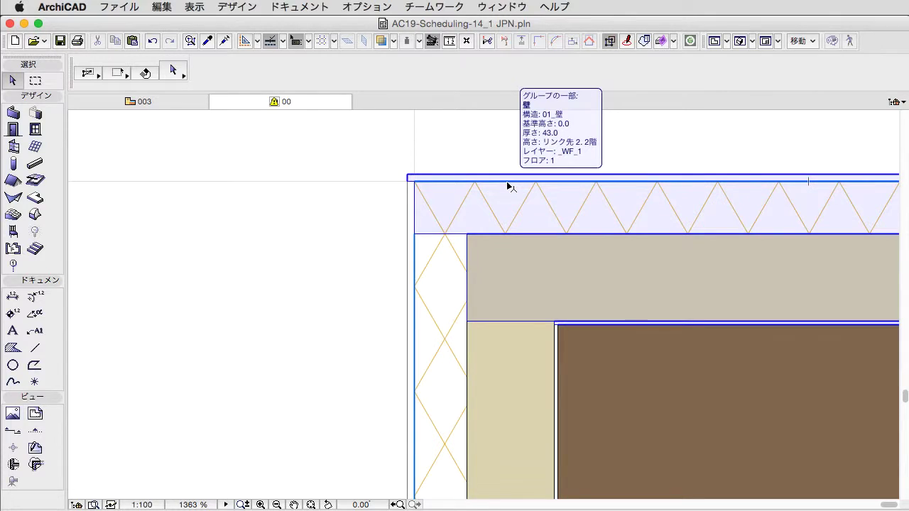
# Show the selected wall group in 3D, then switch to the cutaway interior view
pyautogui.click(508, 186)
pyautogui.press('F3')
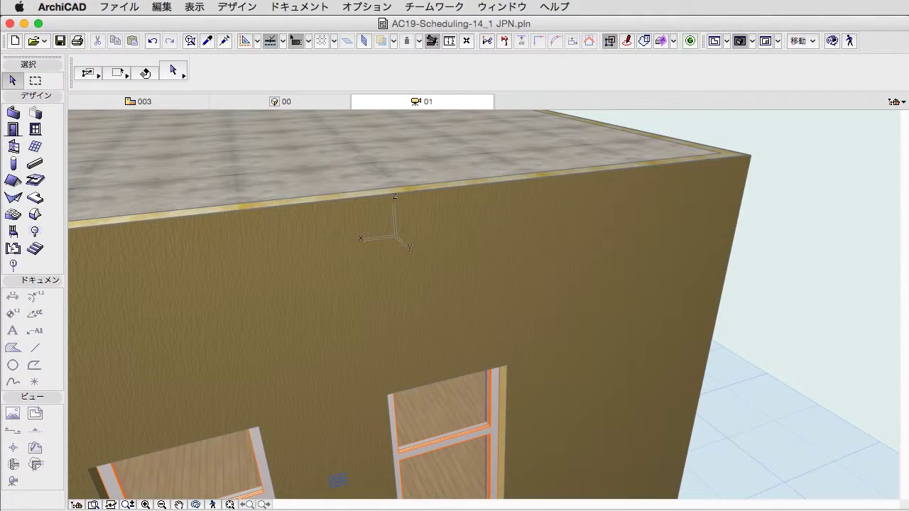
pyautogui.press('F5')
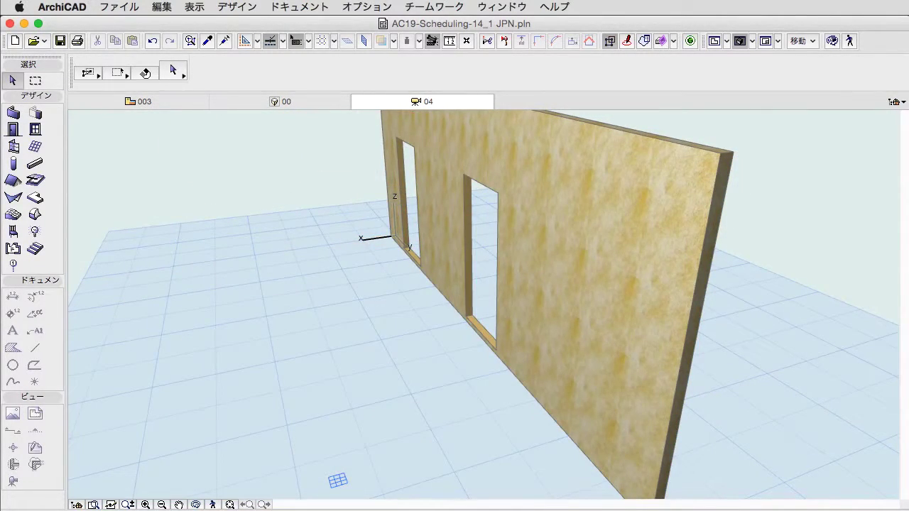
# Open the 全ての構成要素 schedule from the Navigator and select its IN-04 row
pyautogui.click(902, 102)
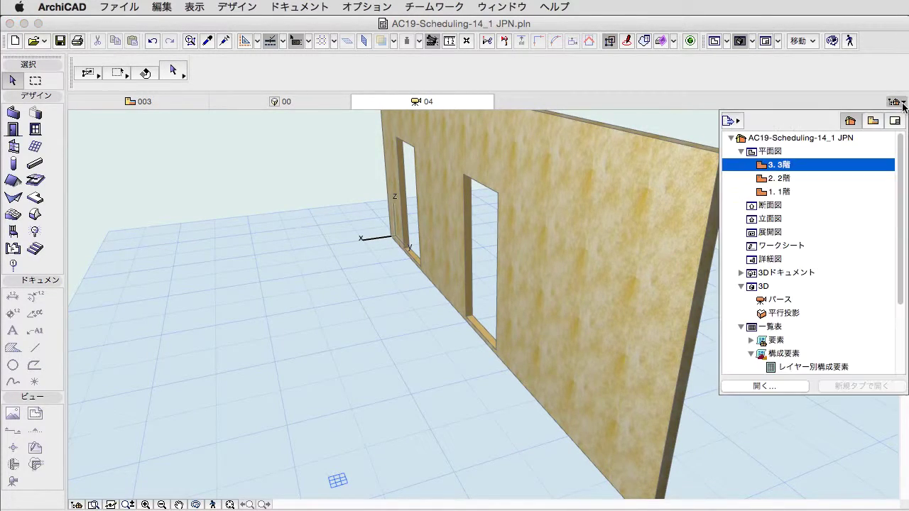
pyautogui.scroll(-5, 904, 223)
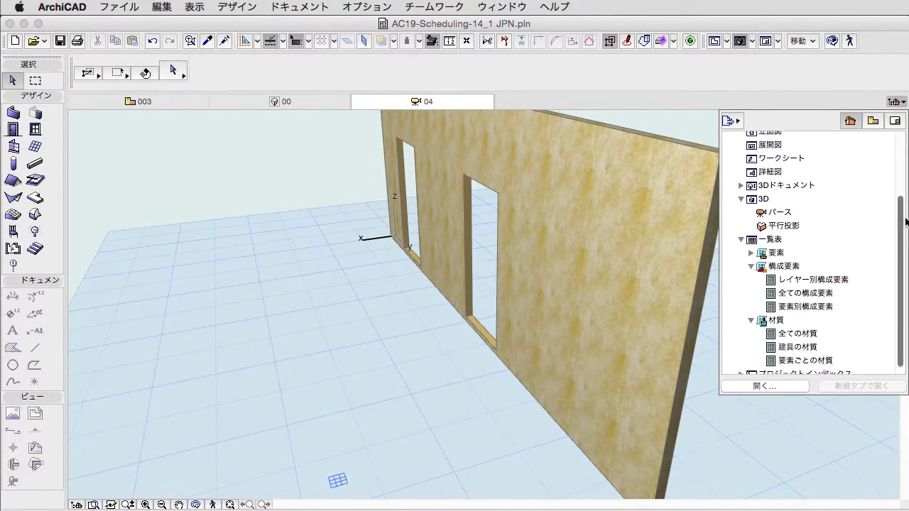
pyautogui.click(837, 285)
pyautogui.doubleClick(838, 286)
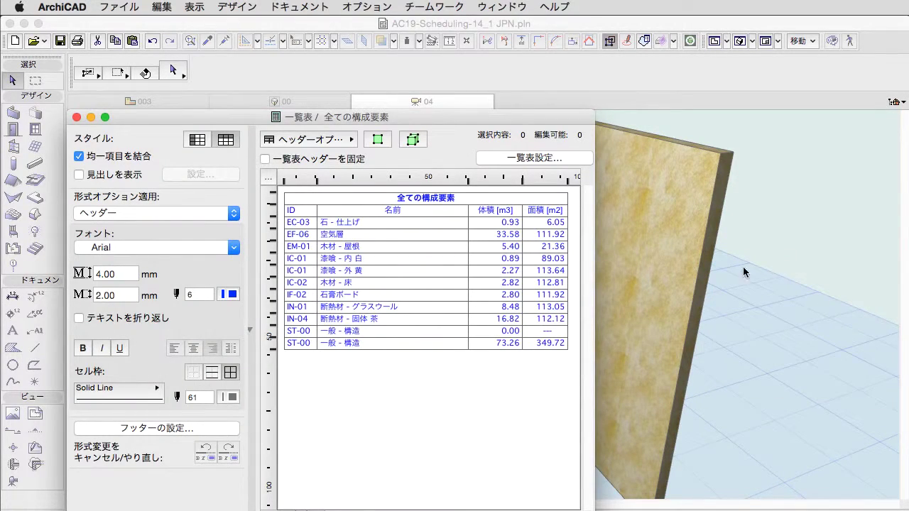
pyautogui.click(431, 320)
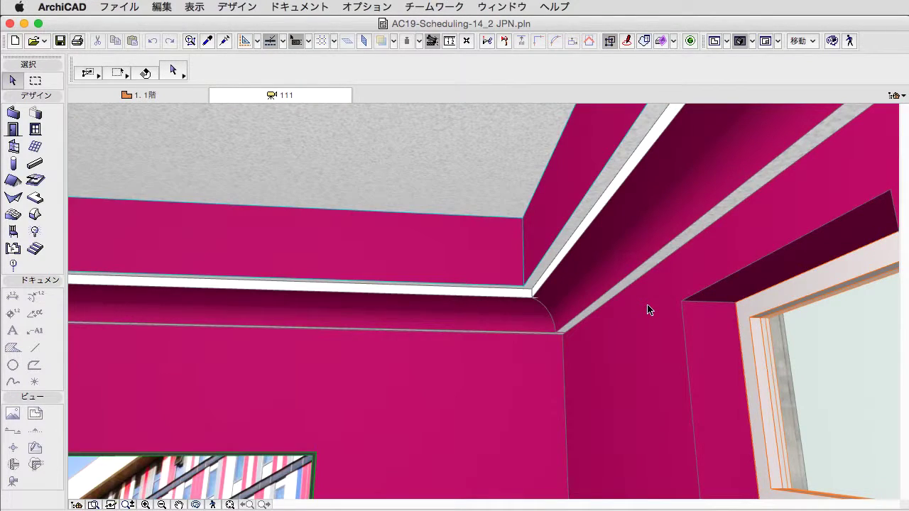
# Select the pink wall, then the wall picture, stepping through the next camera views
pyautogui.click(652, 310)
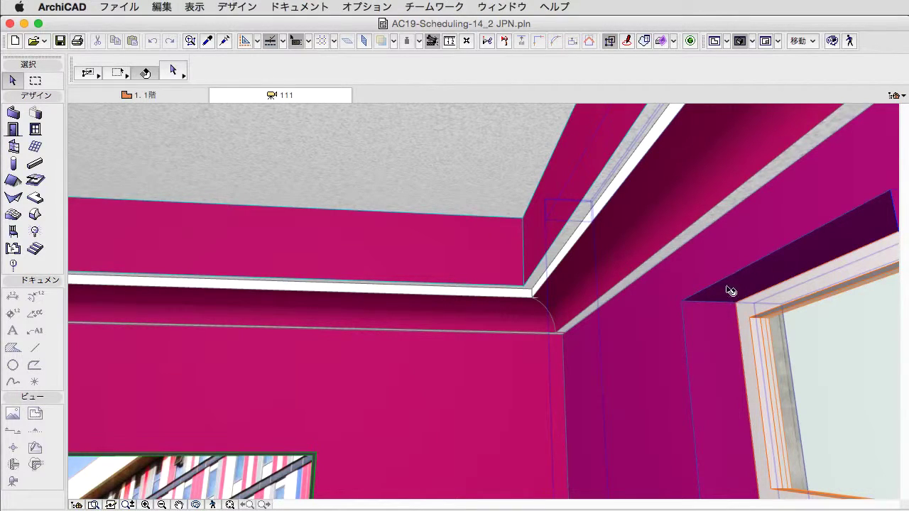
pyautogui.press('Escape')
pyautogui.press('Right')
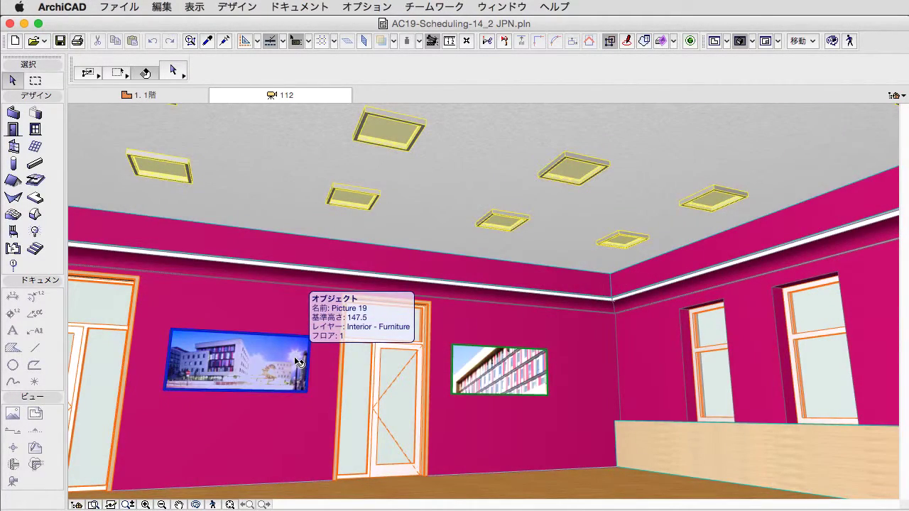
pyautogui.click(297, 362)
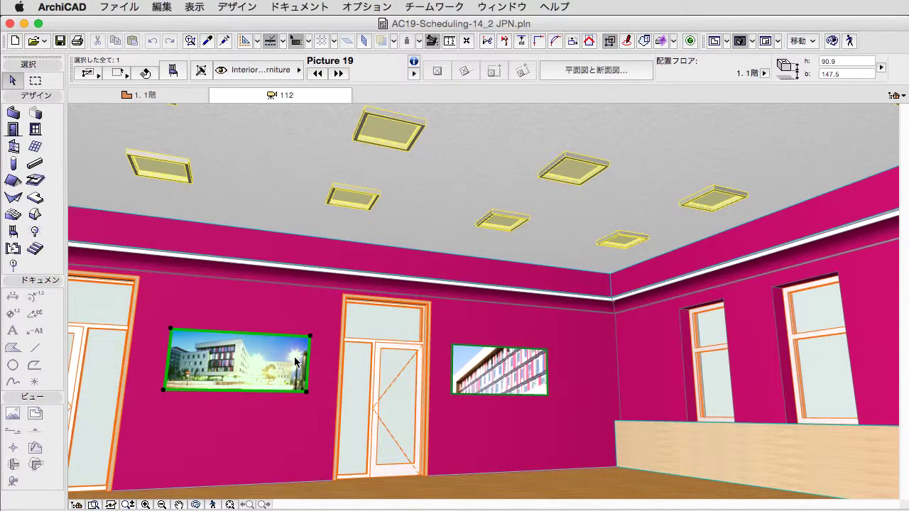
pyautogui.press('Right')
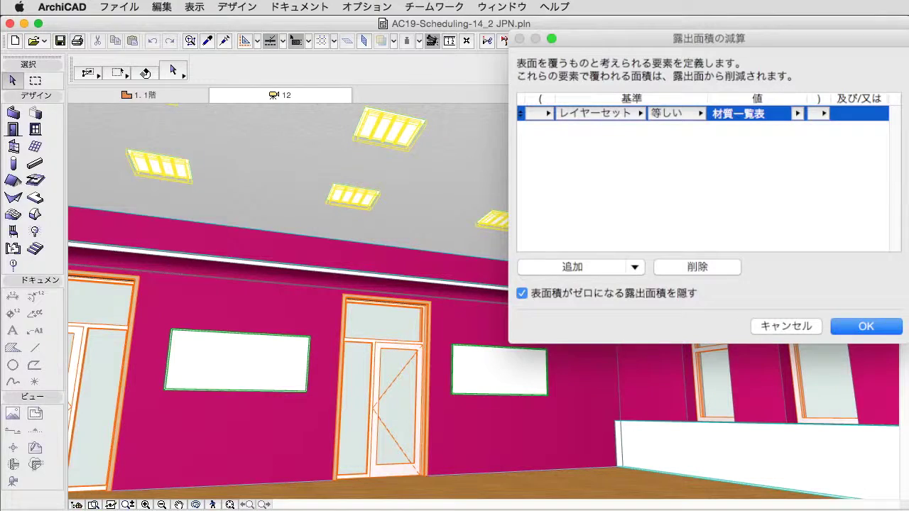
# Accept the exposed-surface deduction rules and close the 露出面積の減算 dialog
pyautogui.press('Return')
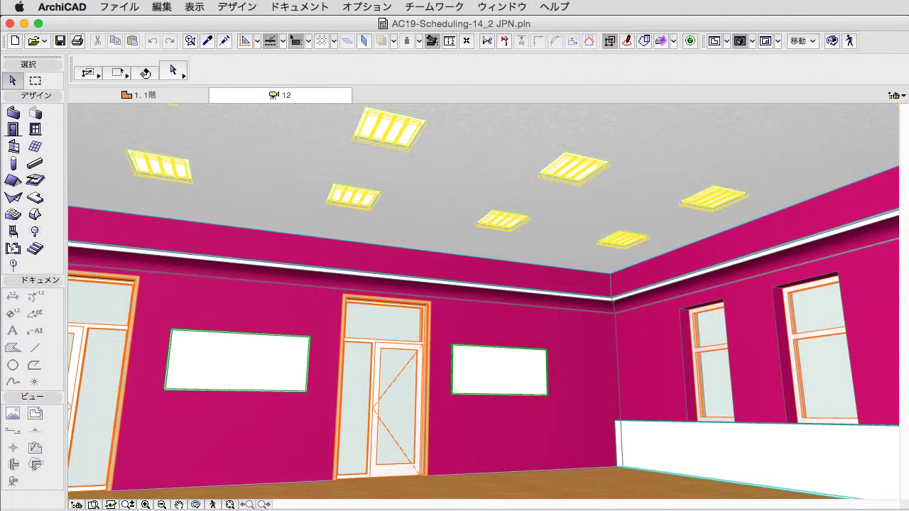